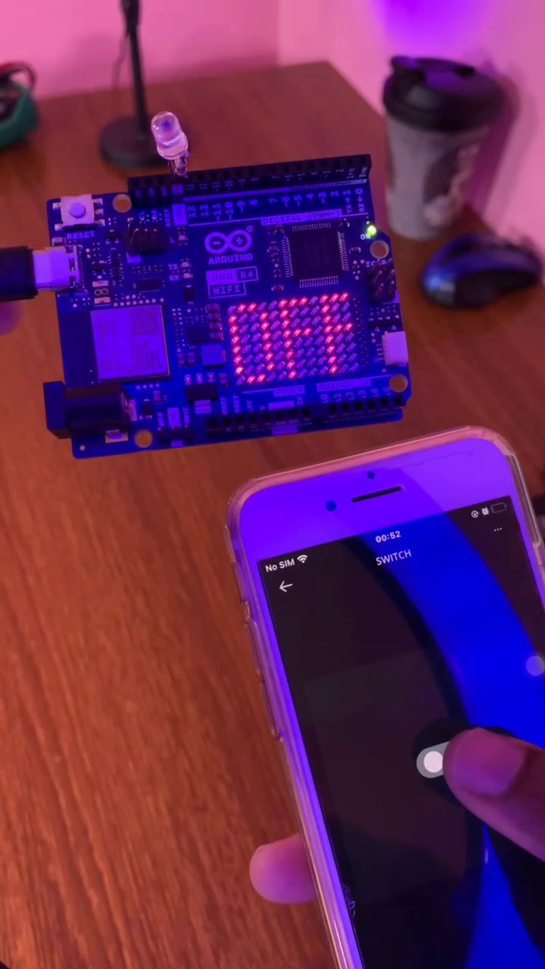
Flip the Switch widget on to light the LED, then back off.
left_click(432, 760)
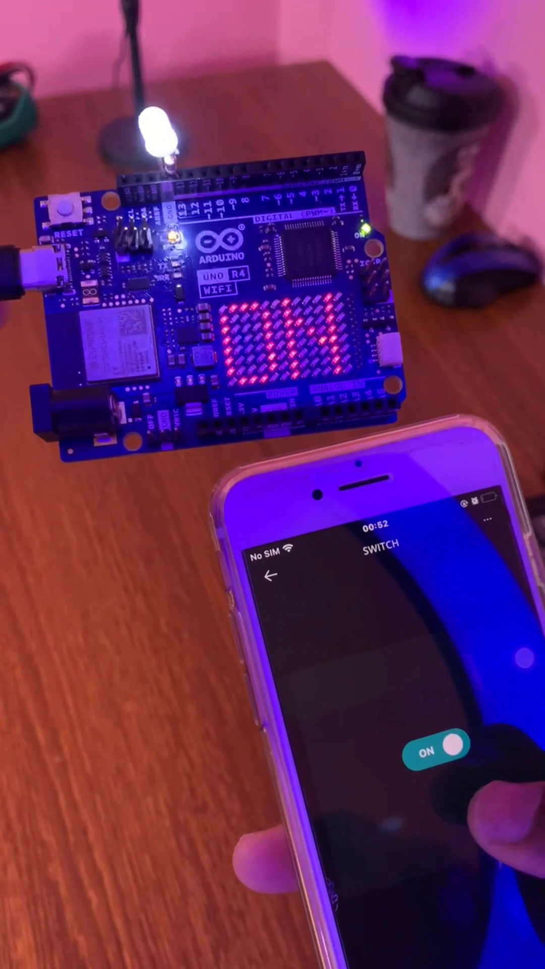
left_click(428, 754)
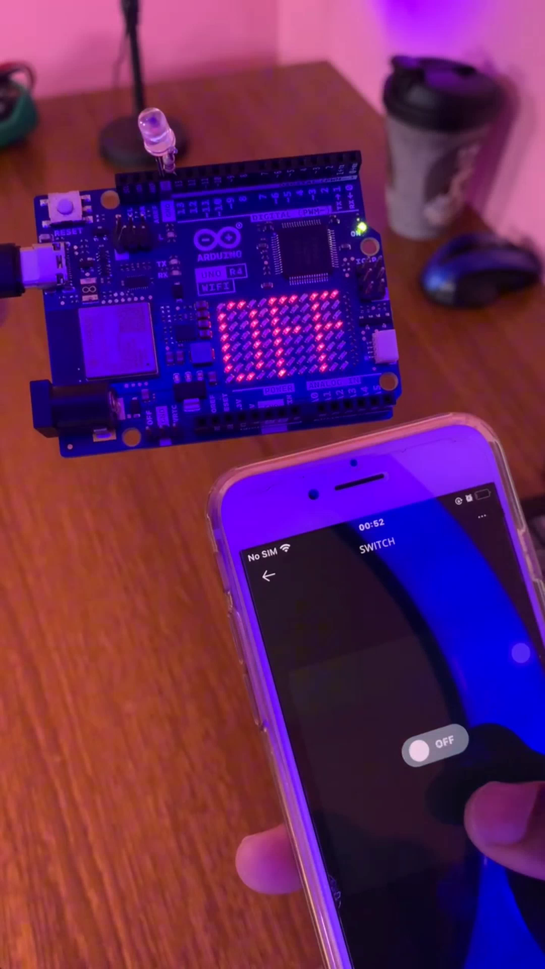